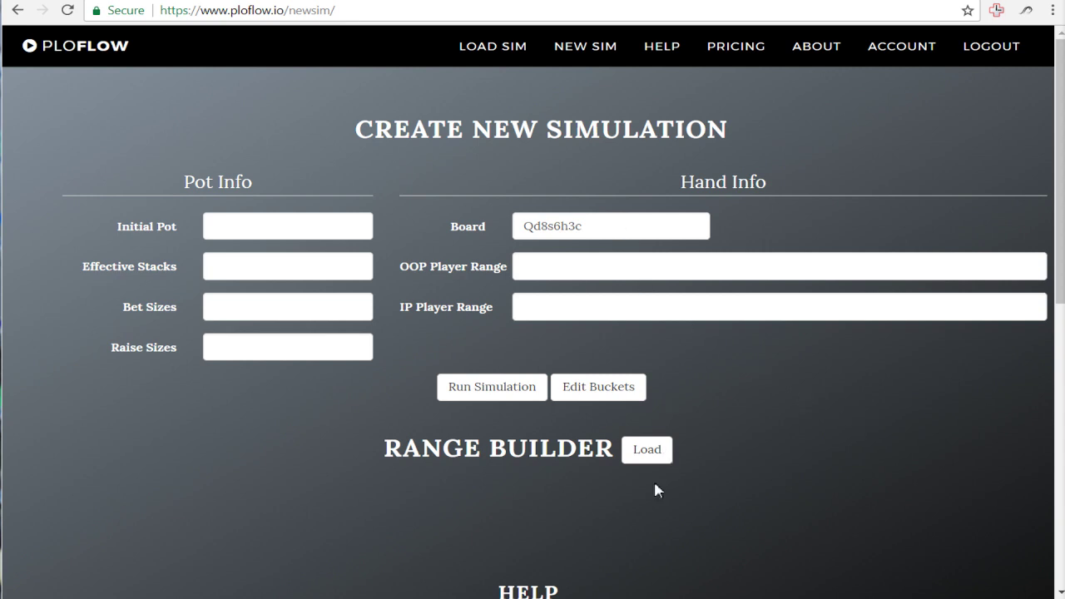
# Open the Range Builder and scroll down to the Preflop include/exclude table
pyautogui.click(650, 457)
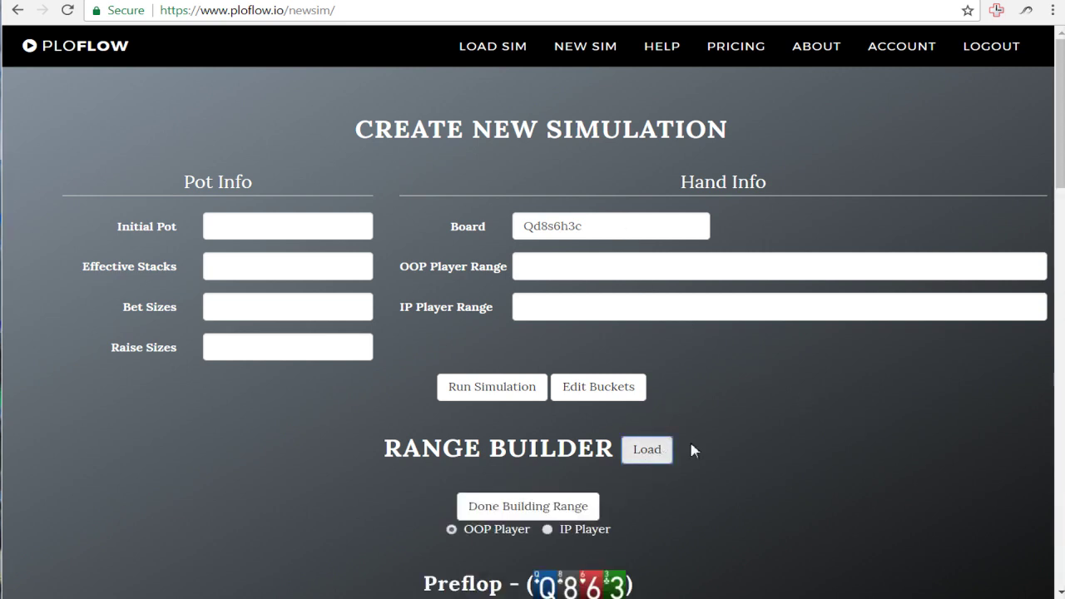
pyautogui.scroll(-5, 813, 425)
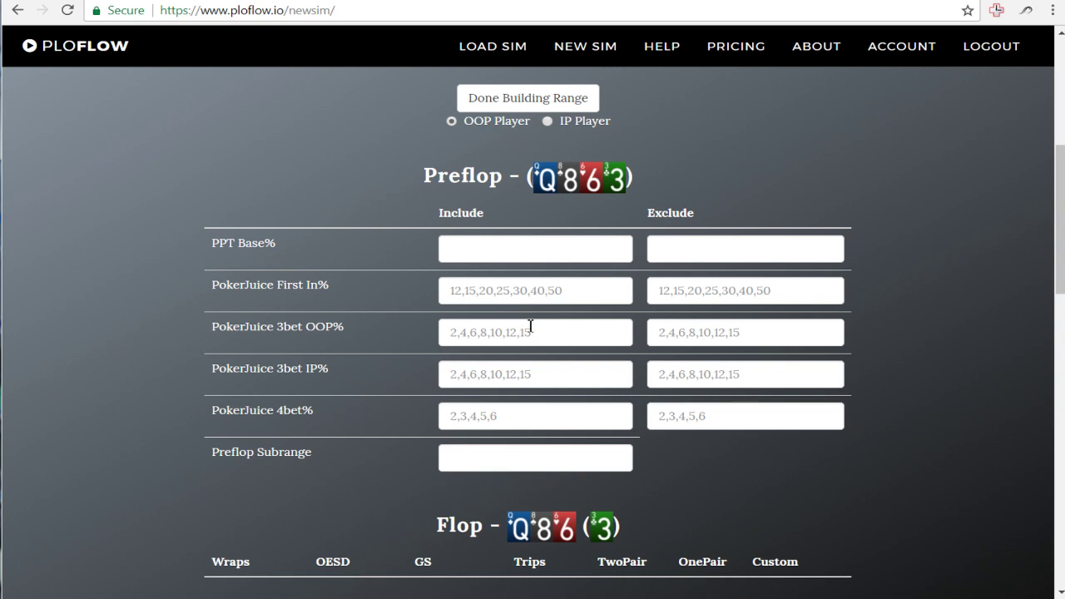
# Include First In 20% and exclude 3bet IP 8% to form preflop subrange $FI20!$3B8i
pyautogui.click(494, 287)
pyautogui.write('20')
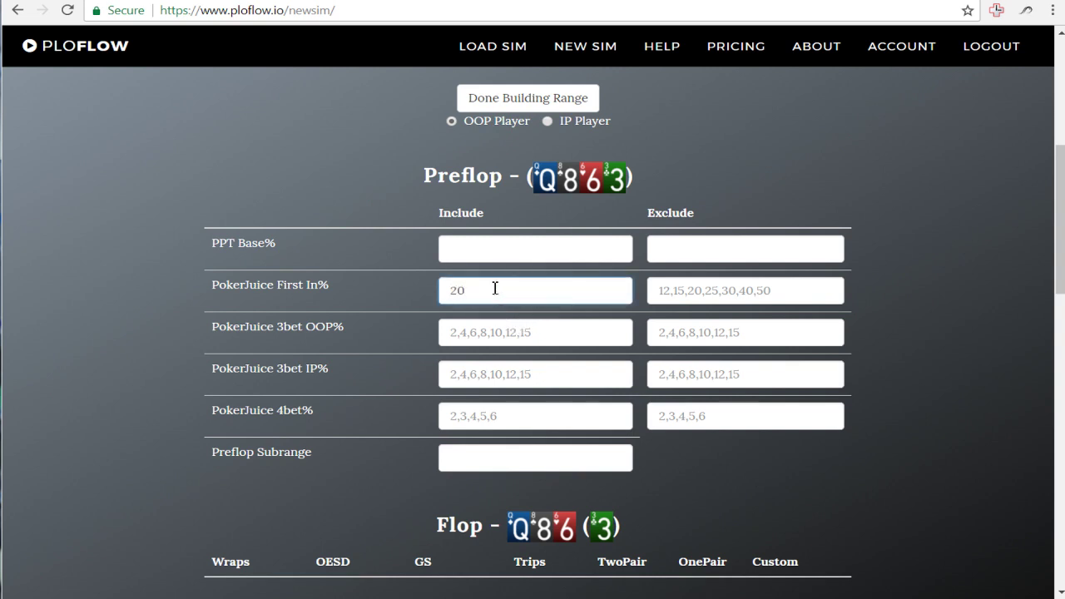
pyautogui.click(533, 329)
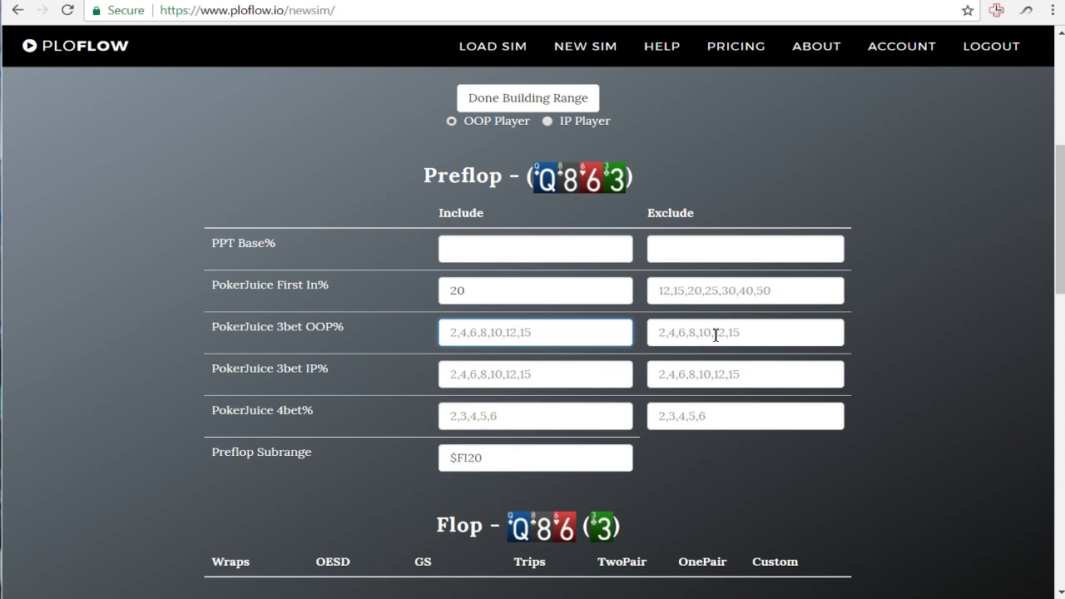
pyautogui.click(704, 378)
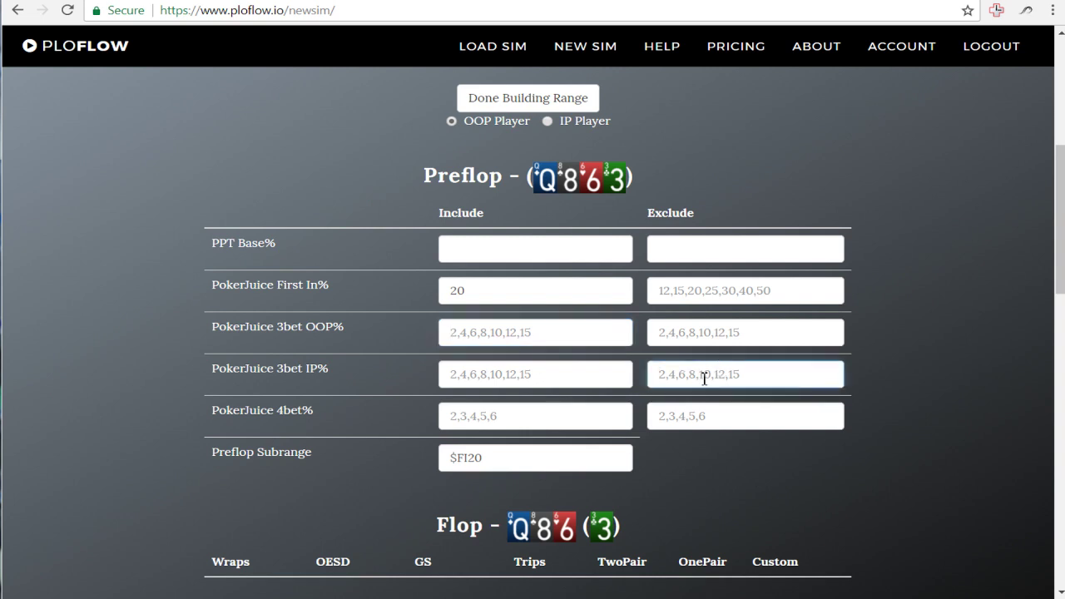
pyautogui.write('8')
pyautogui.click(549, 412)
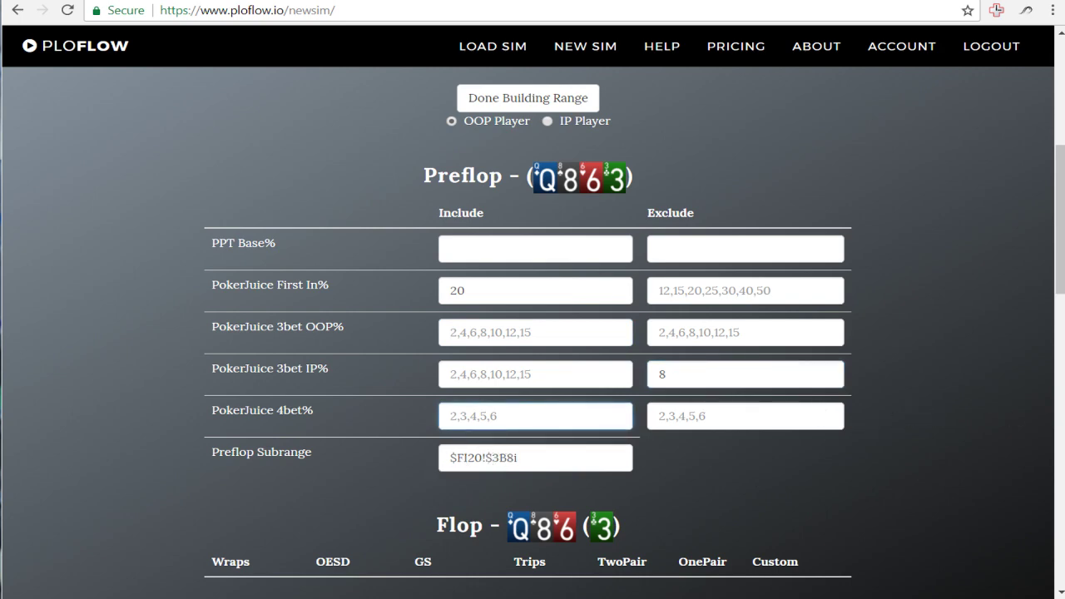
# Scroll to the flop section and check the wraps JT9, T97, 975 and 754
pyautogui.scroll(-4, 936, 419)
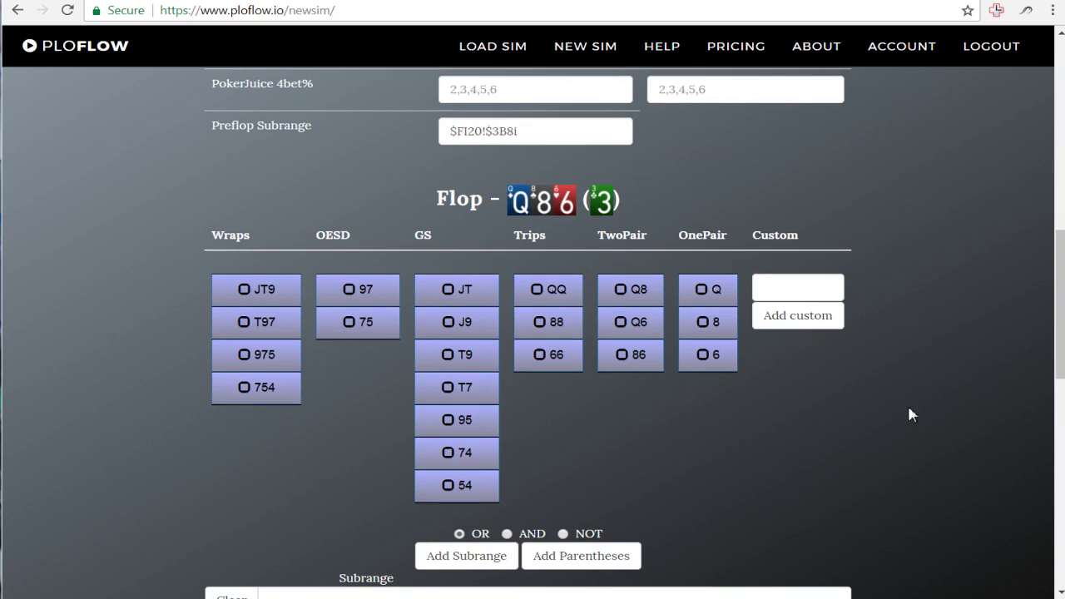
pyautogui.scroll(-1, 912, 414)
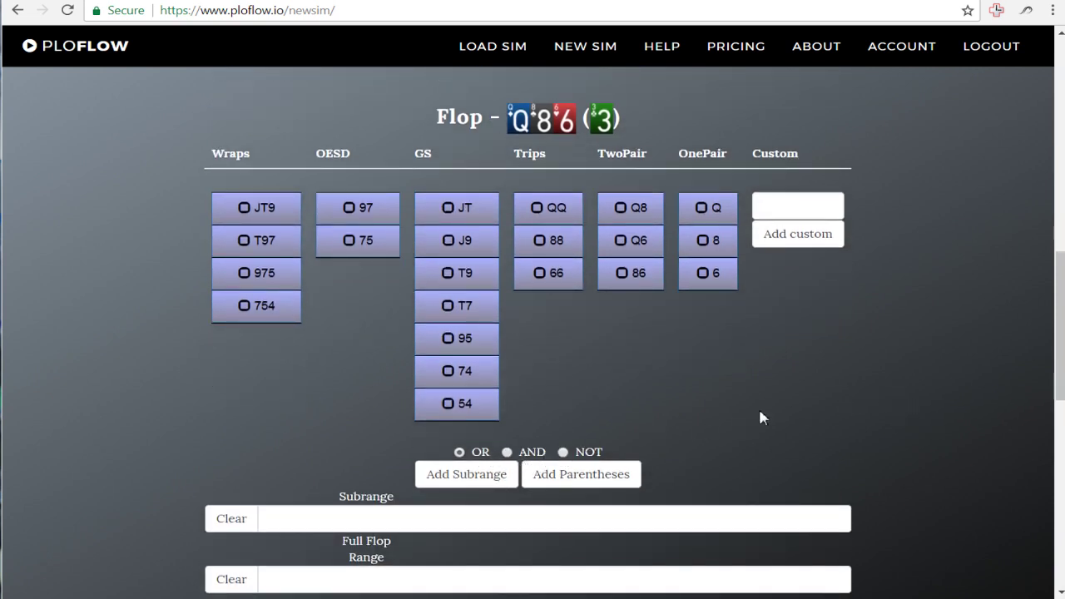
pyautogui.scroll(-1, 765, 410)
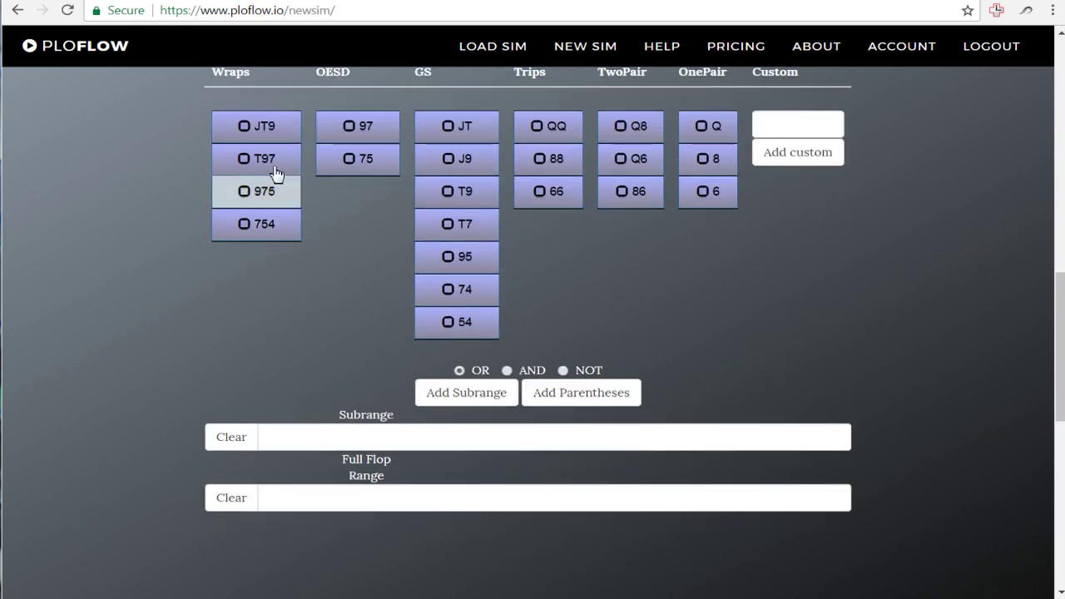
pyautogui.click(264, 127)
pyautogui.click(267, 158)
pyautogui.click(265, 193)
pyautogui.click(264, 233)
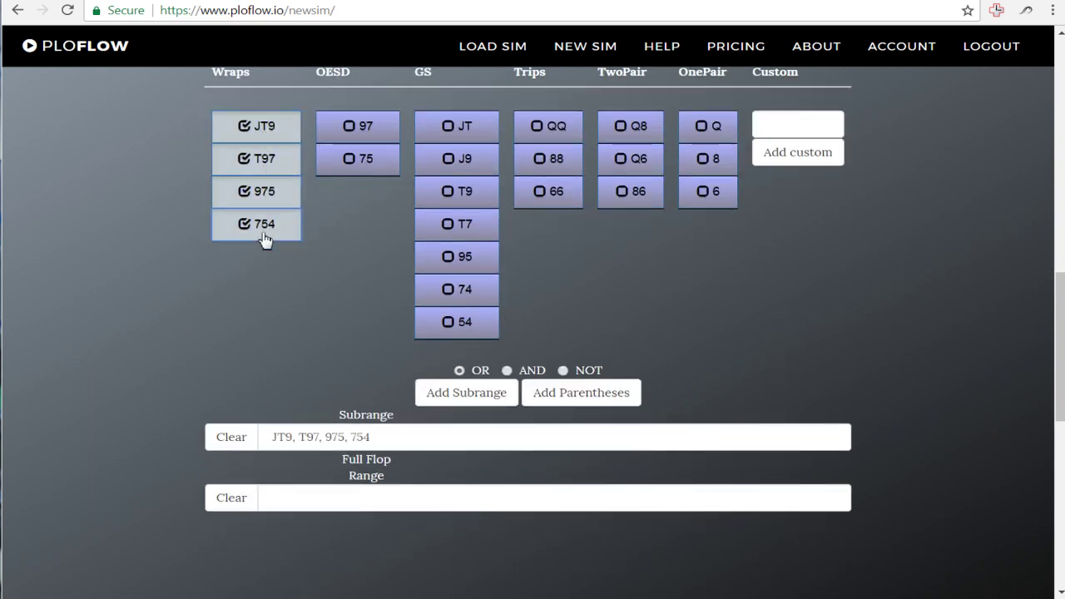
# Check trips QQ, 88, 66 and two pair Q8, Q6, then add the subrange to the Full Flop Range
pyautogui.click(557, 135)
pyautogui.click(557, 160)
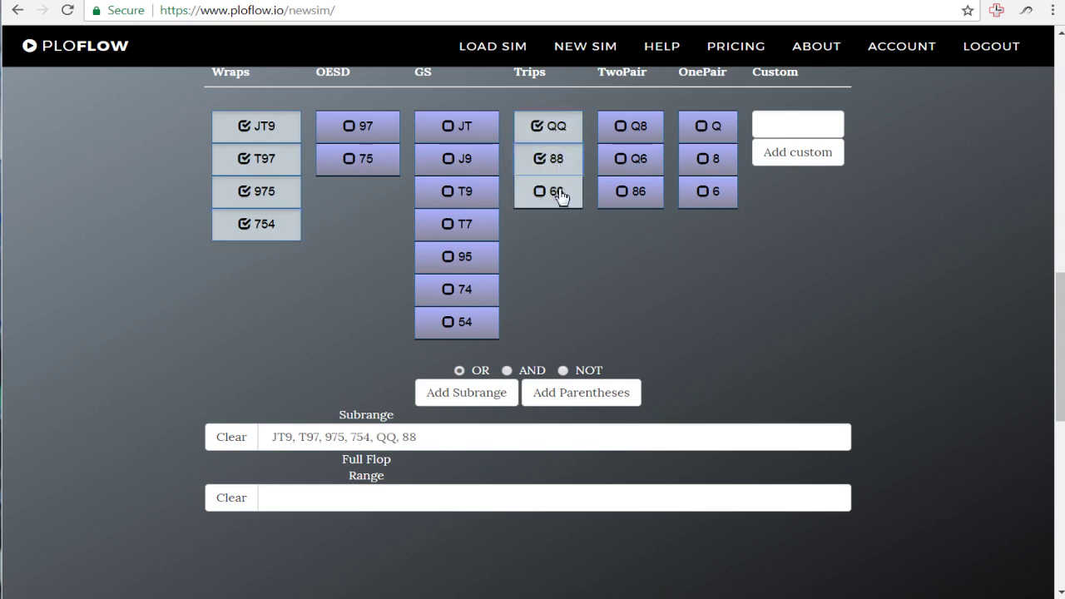
pyautogui.click(559, 193)
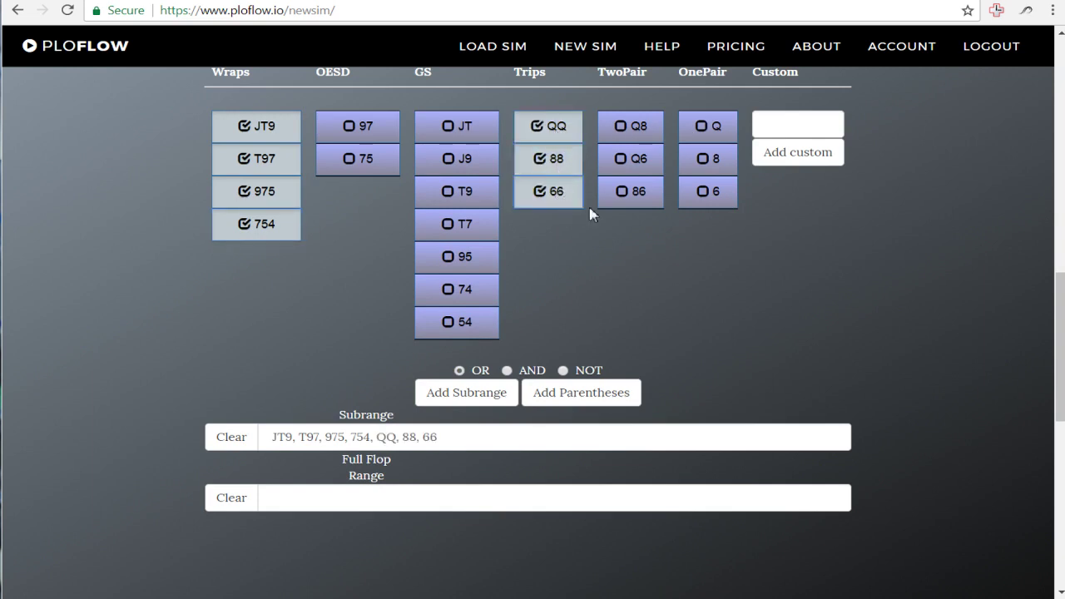
pyautogui.click(637, 127)
pyautogui.click(638, 160)
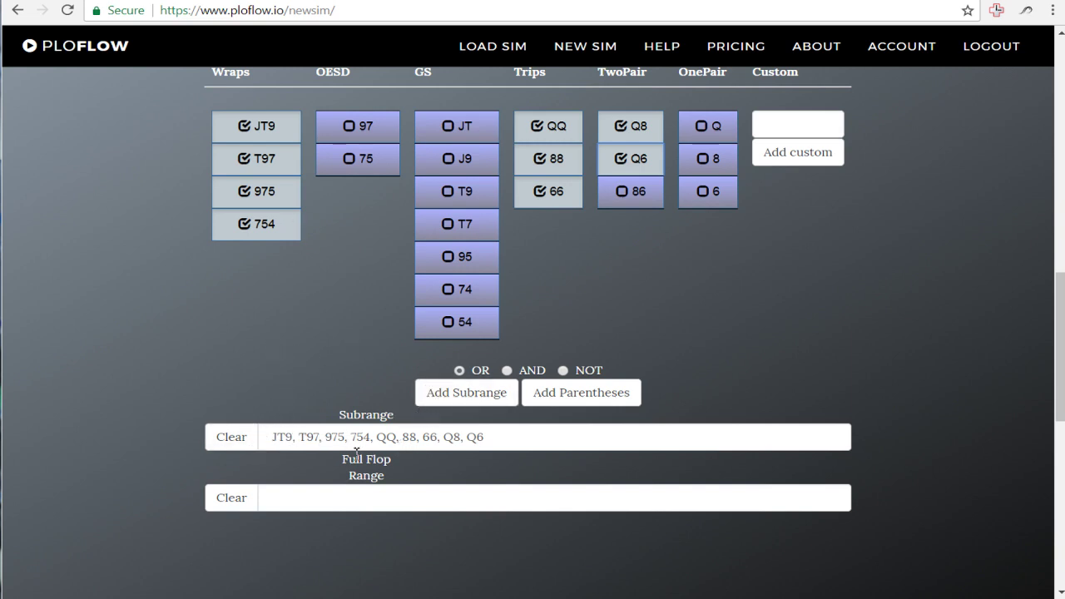
pyautogui.click(457, 399)
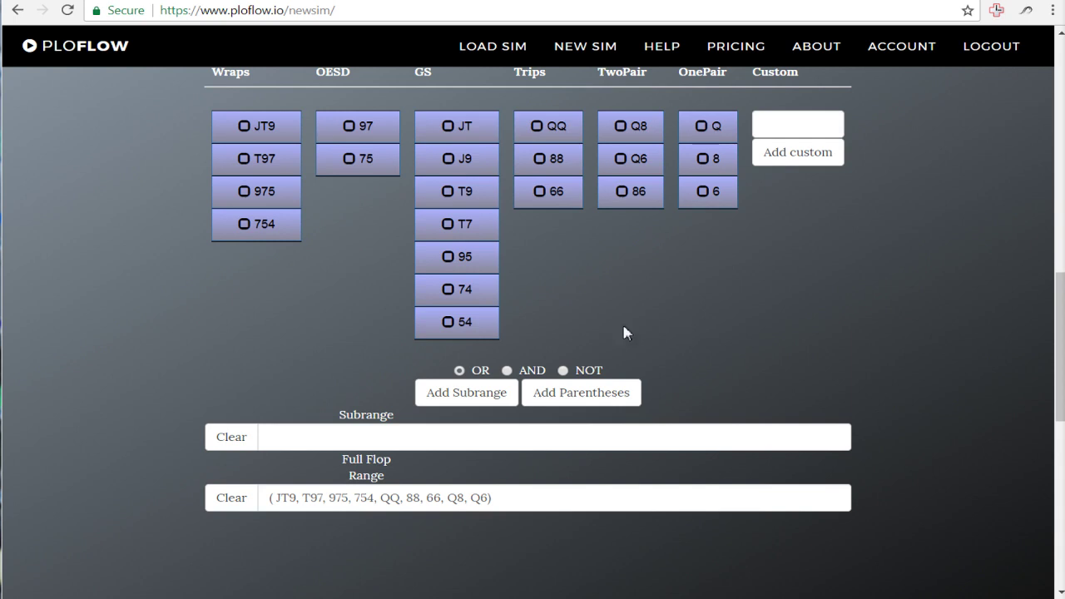
# Group OESD 97 and 75 in parentheses, AND them with one pair Q, and add ((97, 75): Q)
pyautogui.click(358, 126)
pyautogui.click(361, 160)
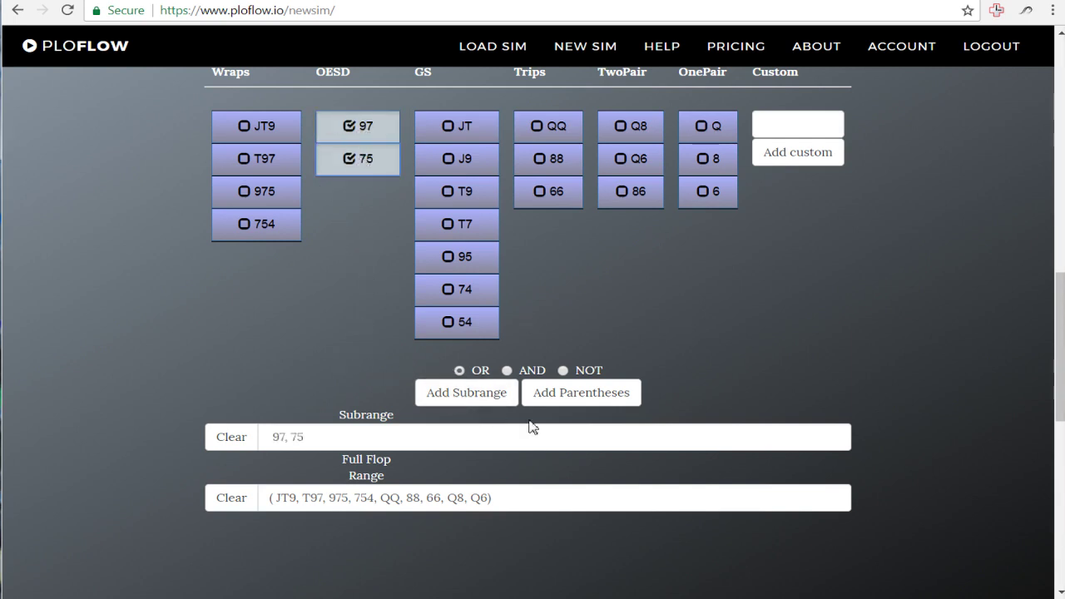
pyautogui.click(585, 400)
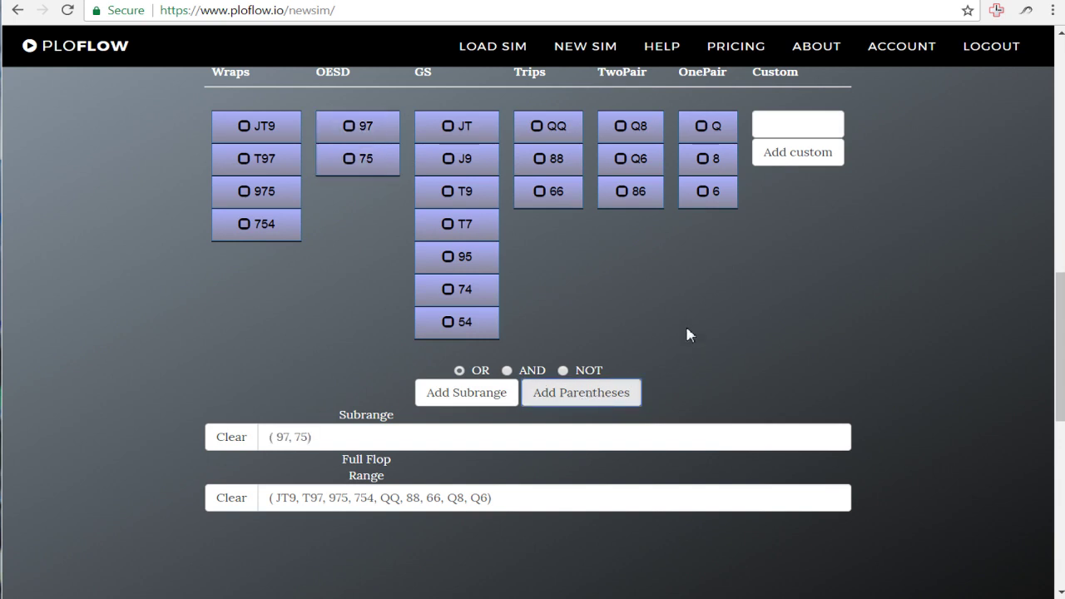
pyautogui.click(526, 374)
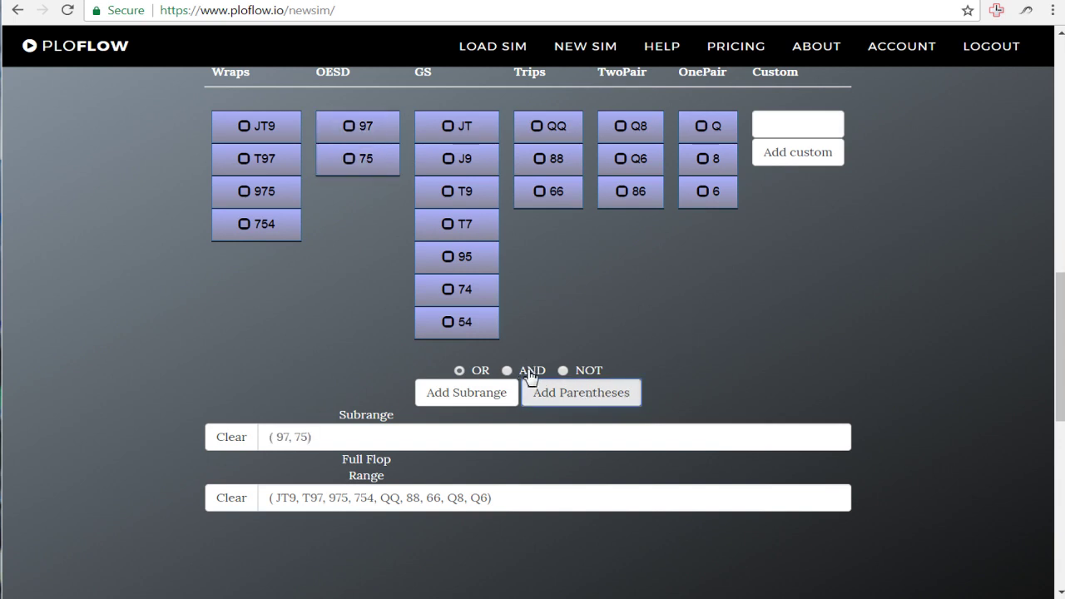
pyautogui.click(703, 126)
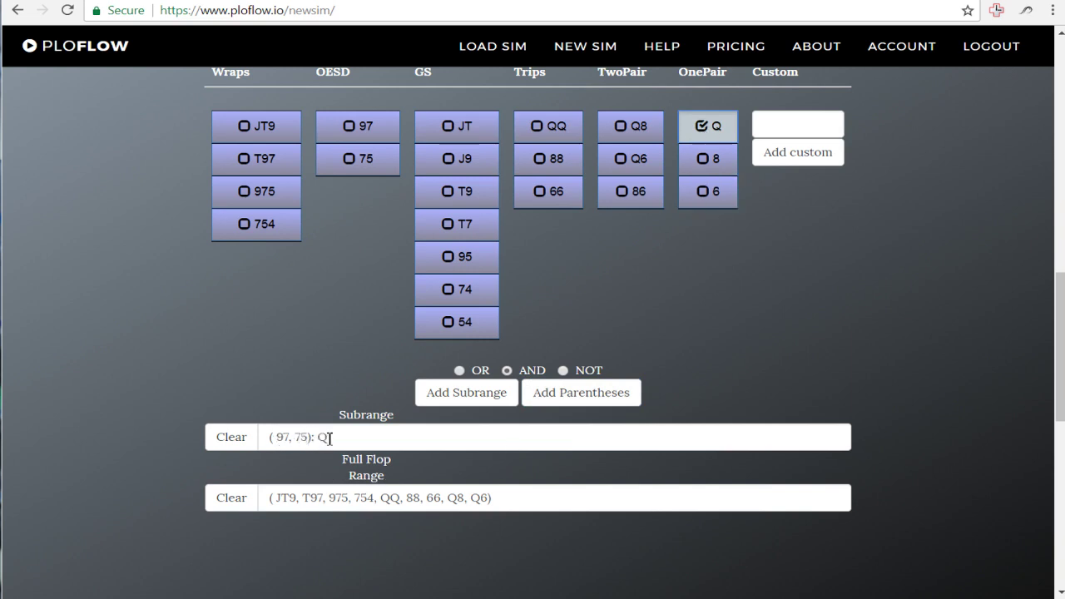
pyautogui.click(468, 398)
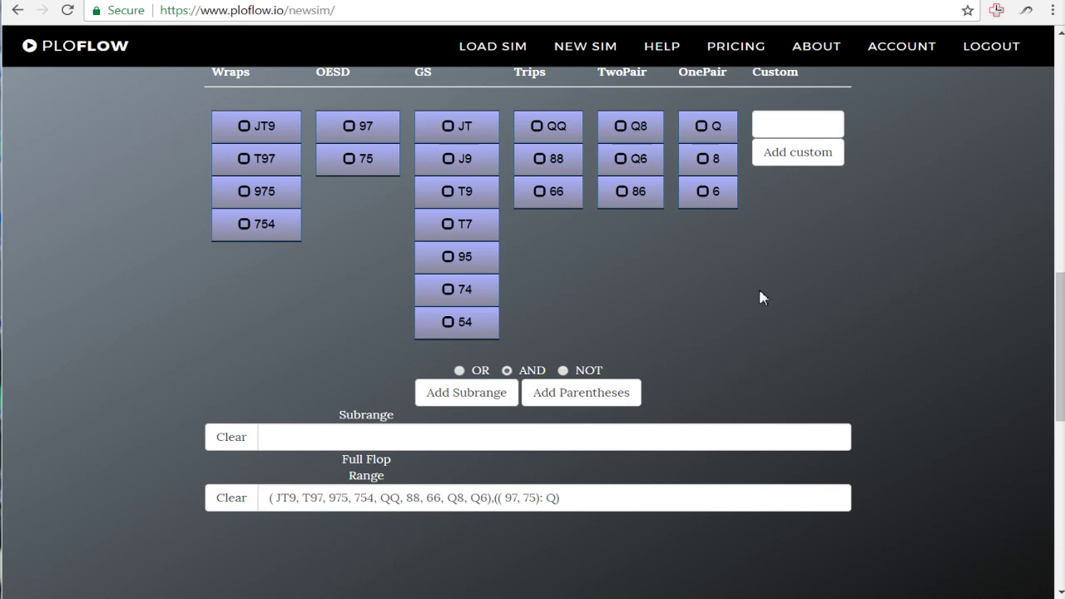
# Combine two pair 86 with custom class JJ- and append (86:JJ-) to the Full Flop Range
pyautogui.click(634, 201)
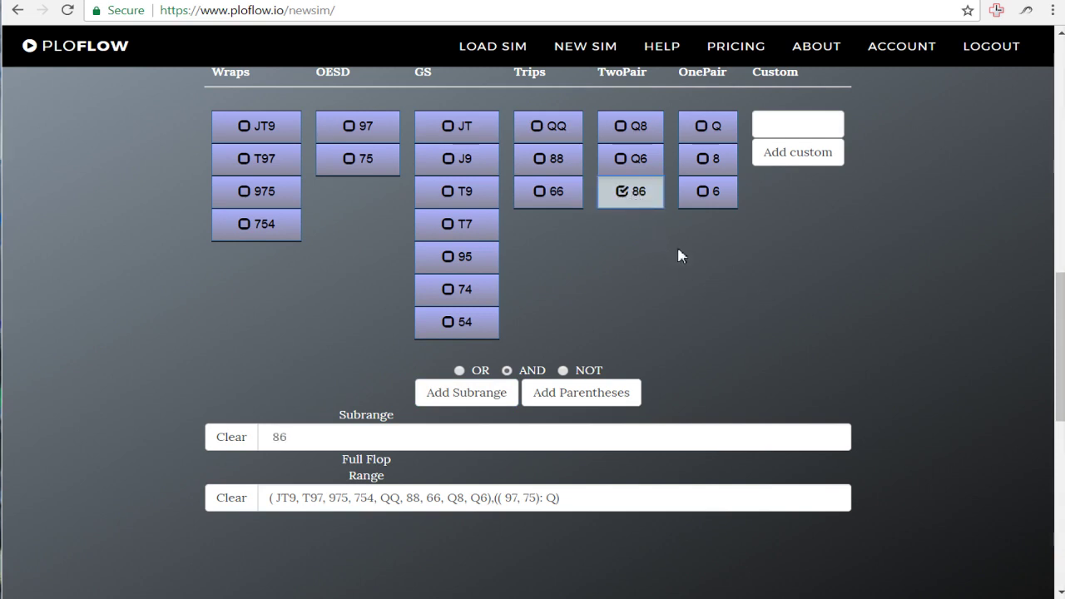
pyautogui.click(804, 124)
pyautogui.write('JJ-')
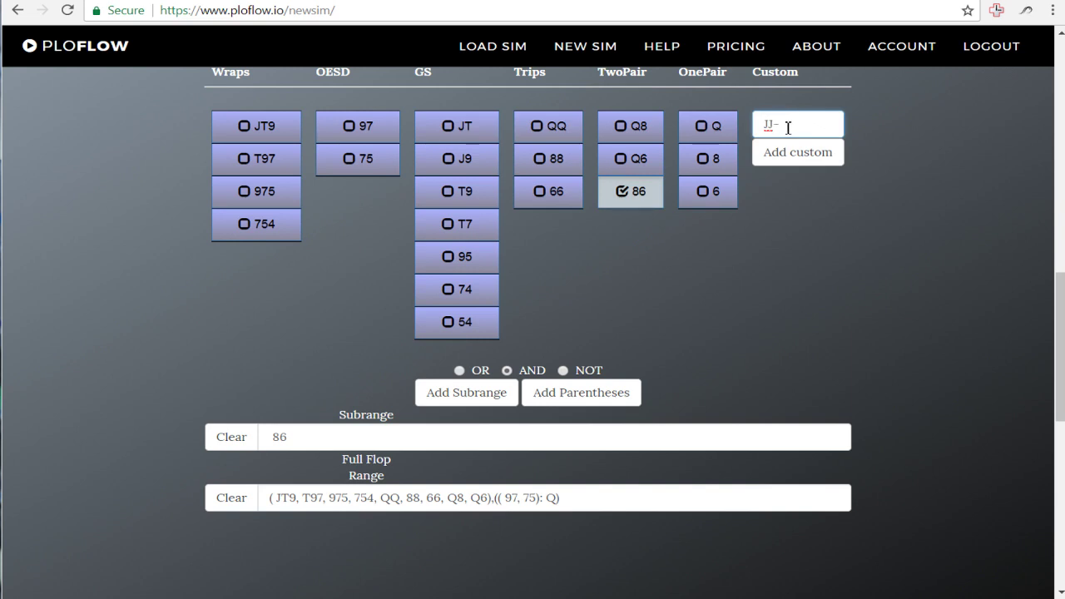
pyautogui.click(800, 157)
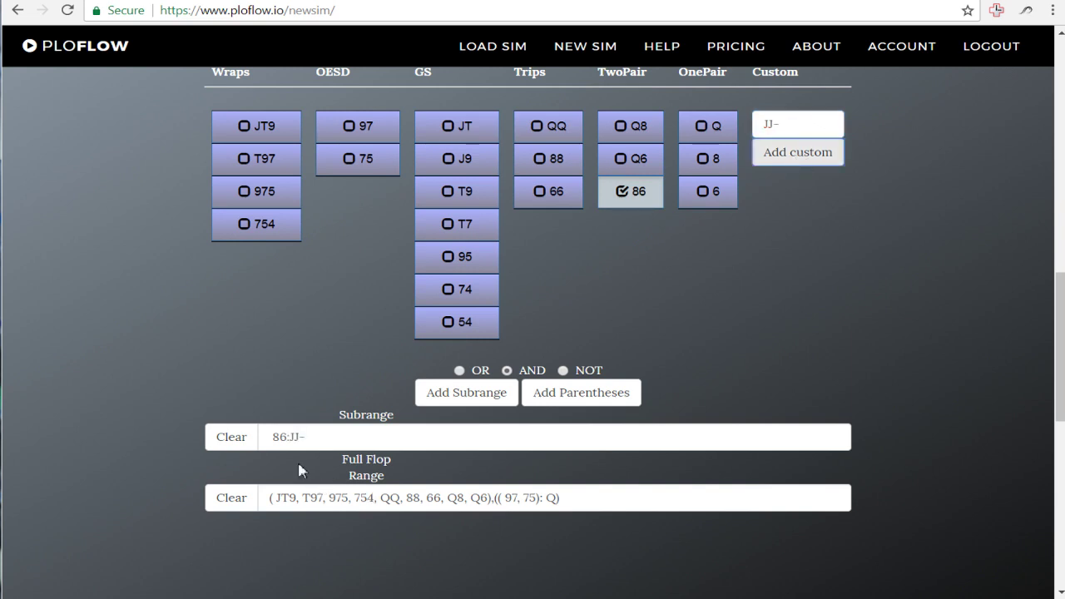
pyautogui.click(468, 401)
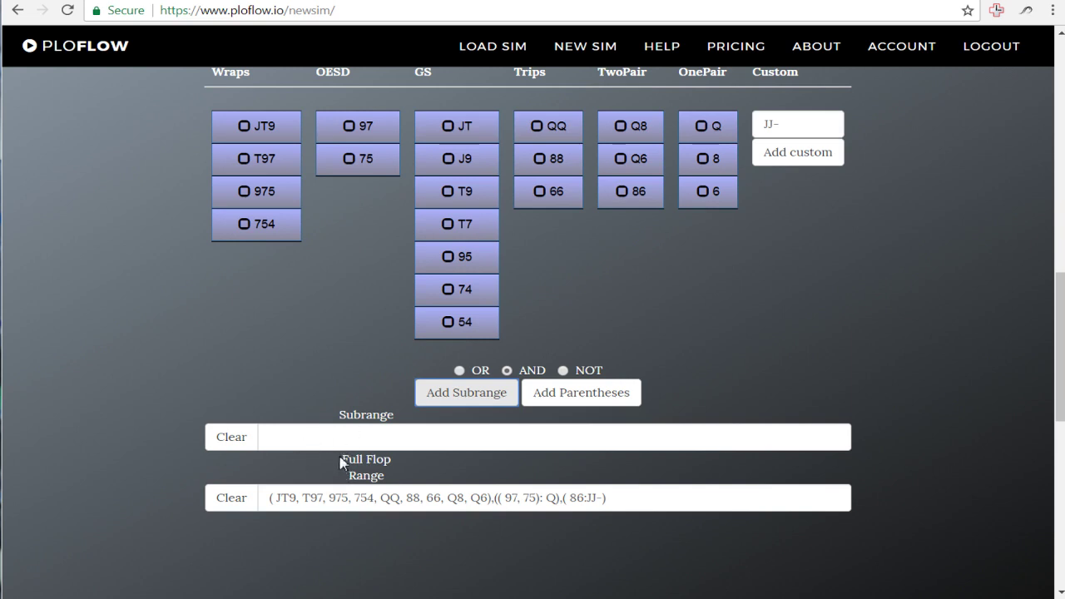
pyautogui.click(336, 439)
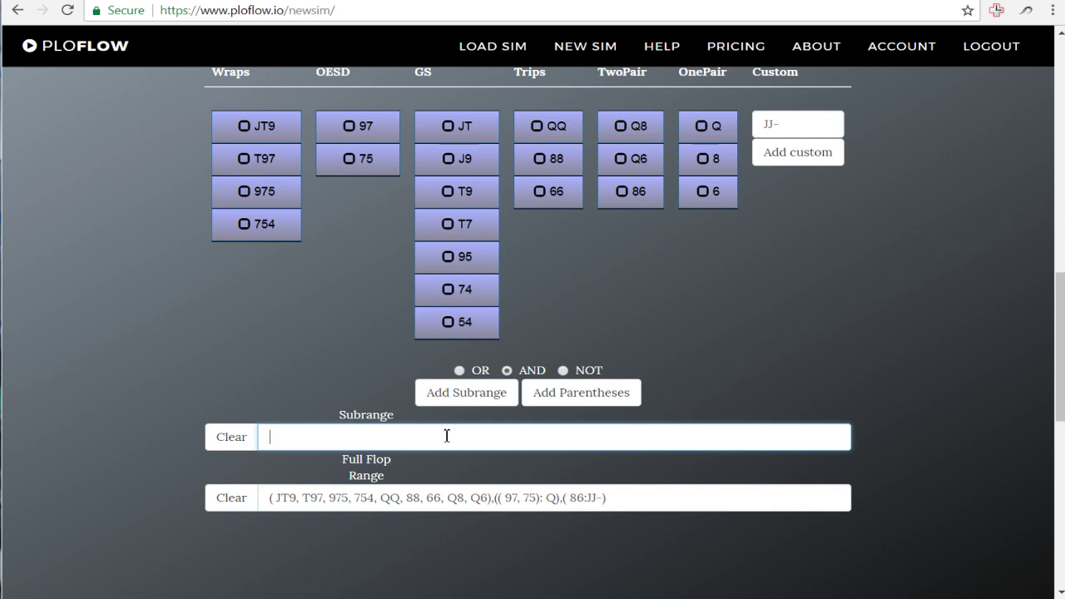
# Add AA as a subrange, then type KK at the end so the range ends ,(AA),KK
pyautogui.write('AA')
pyautogui.click(460, 397)
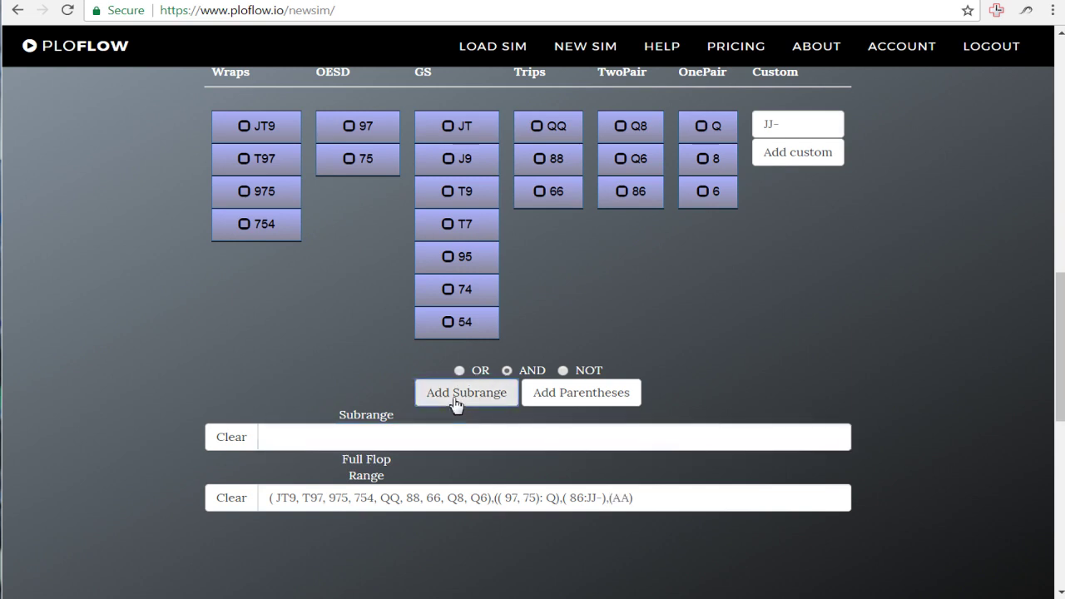
pyautogui.click(688, 502)
pyautogui.write(',')
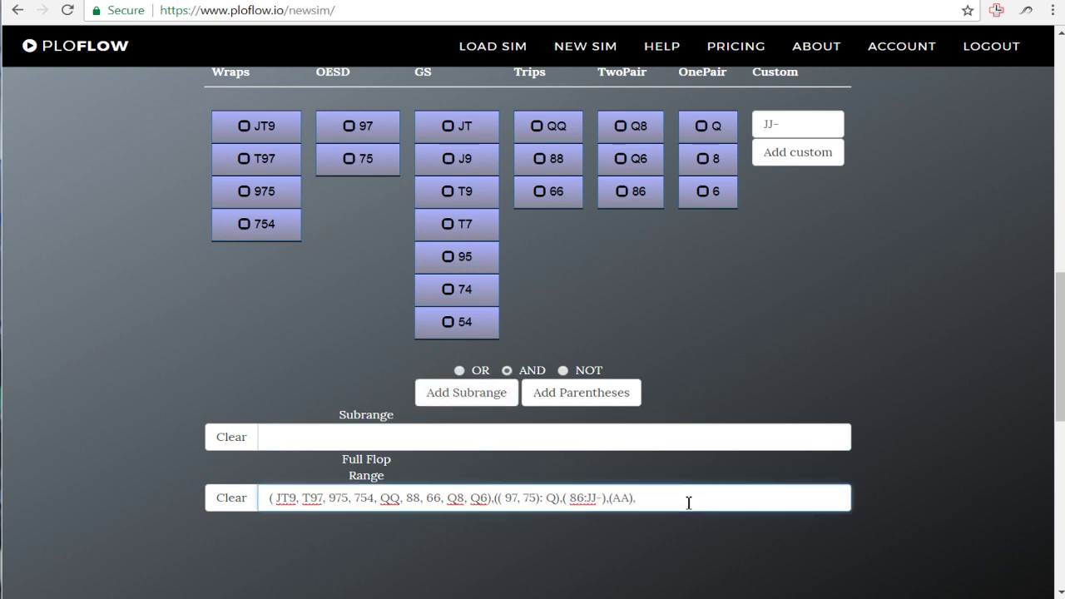
pyautogui.write('KK')
# Send the finished ($FI20!$3B8i):(...,(AA),KK) range to OOP Player Range, resetting the builder for IP
pyautogui.scroll(8, 946, 394)
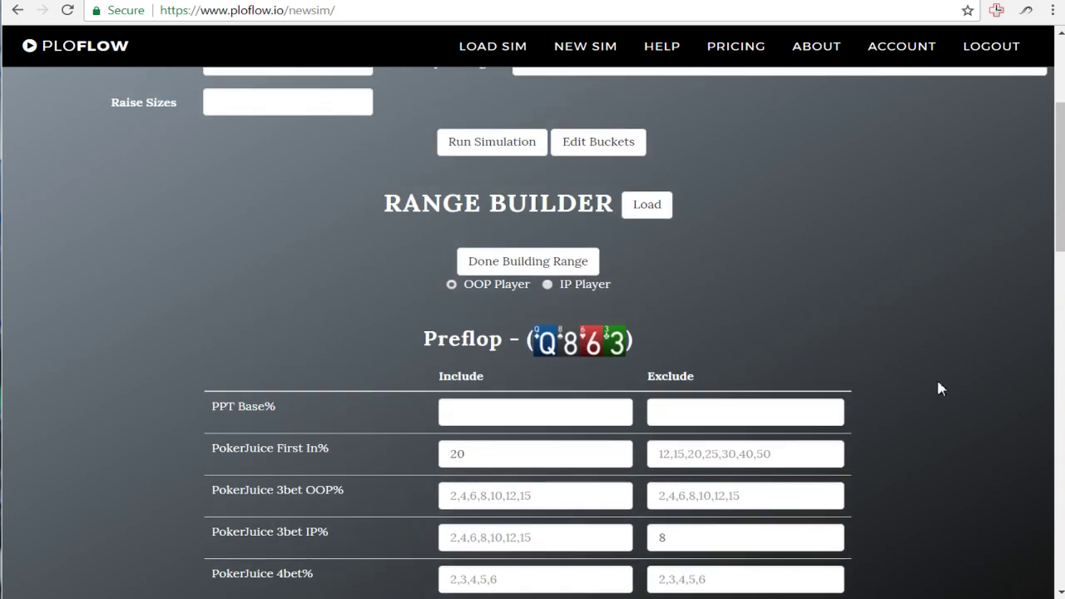
pyautogui.click(550, 267)
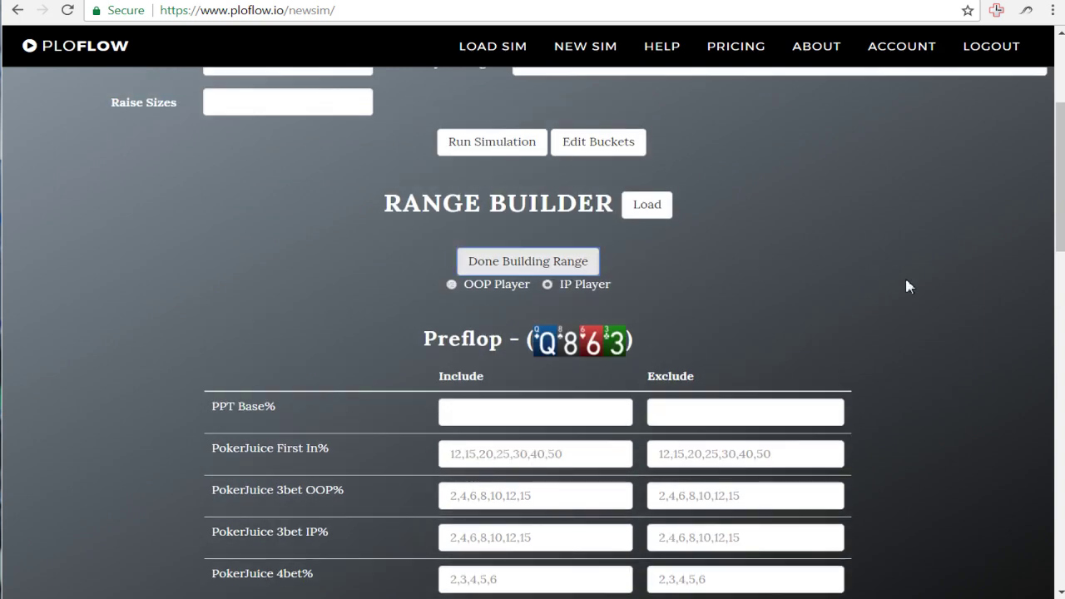
pyautogui.scroll(2, 911, 291)
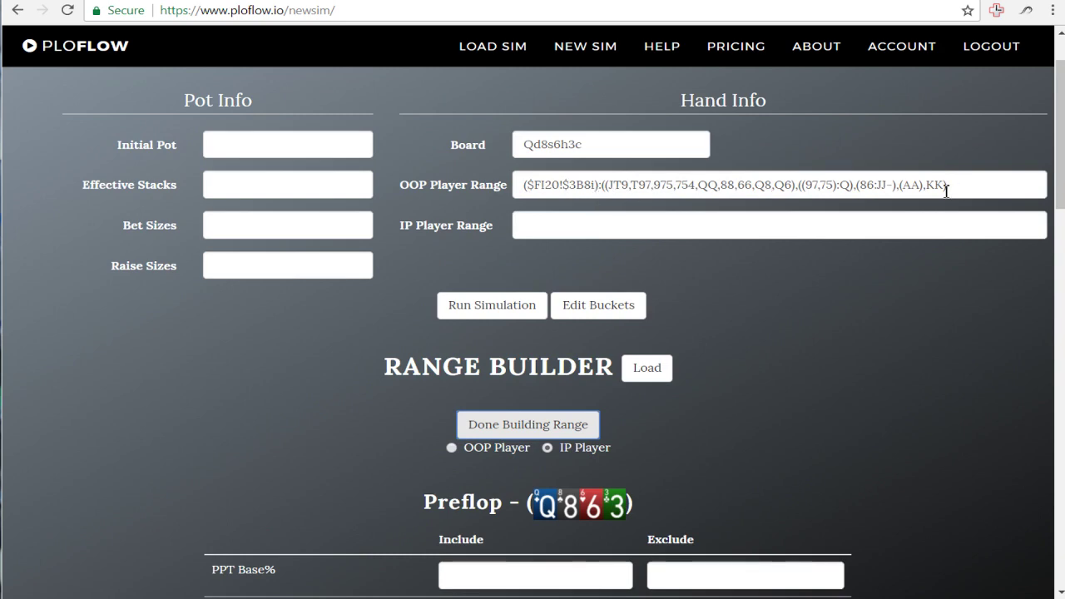
pyautogui.scroll(-3, 880, 360)
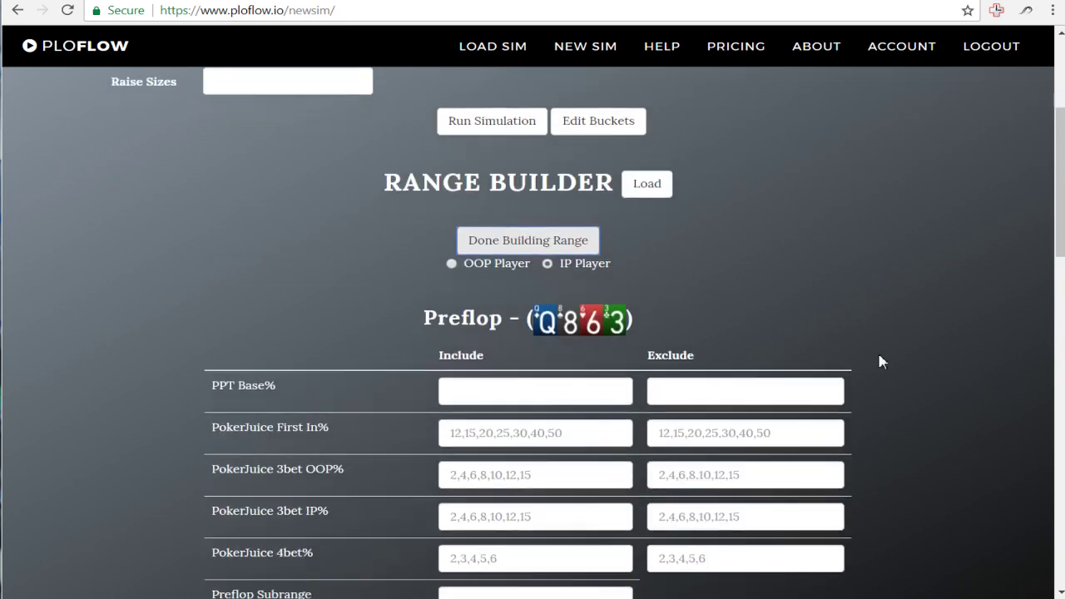